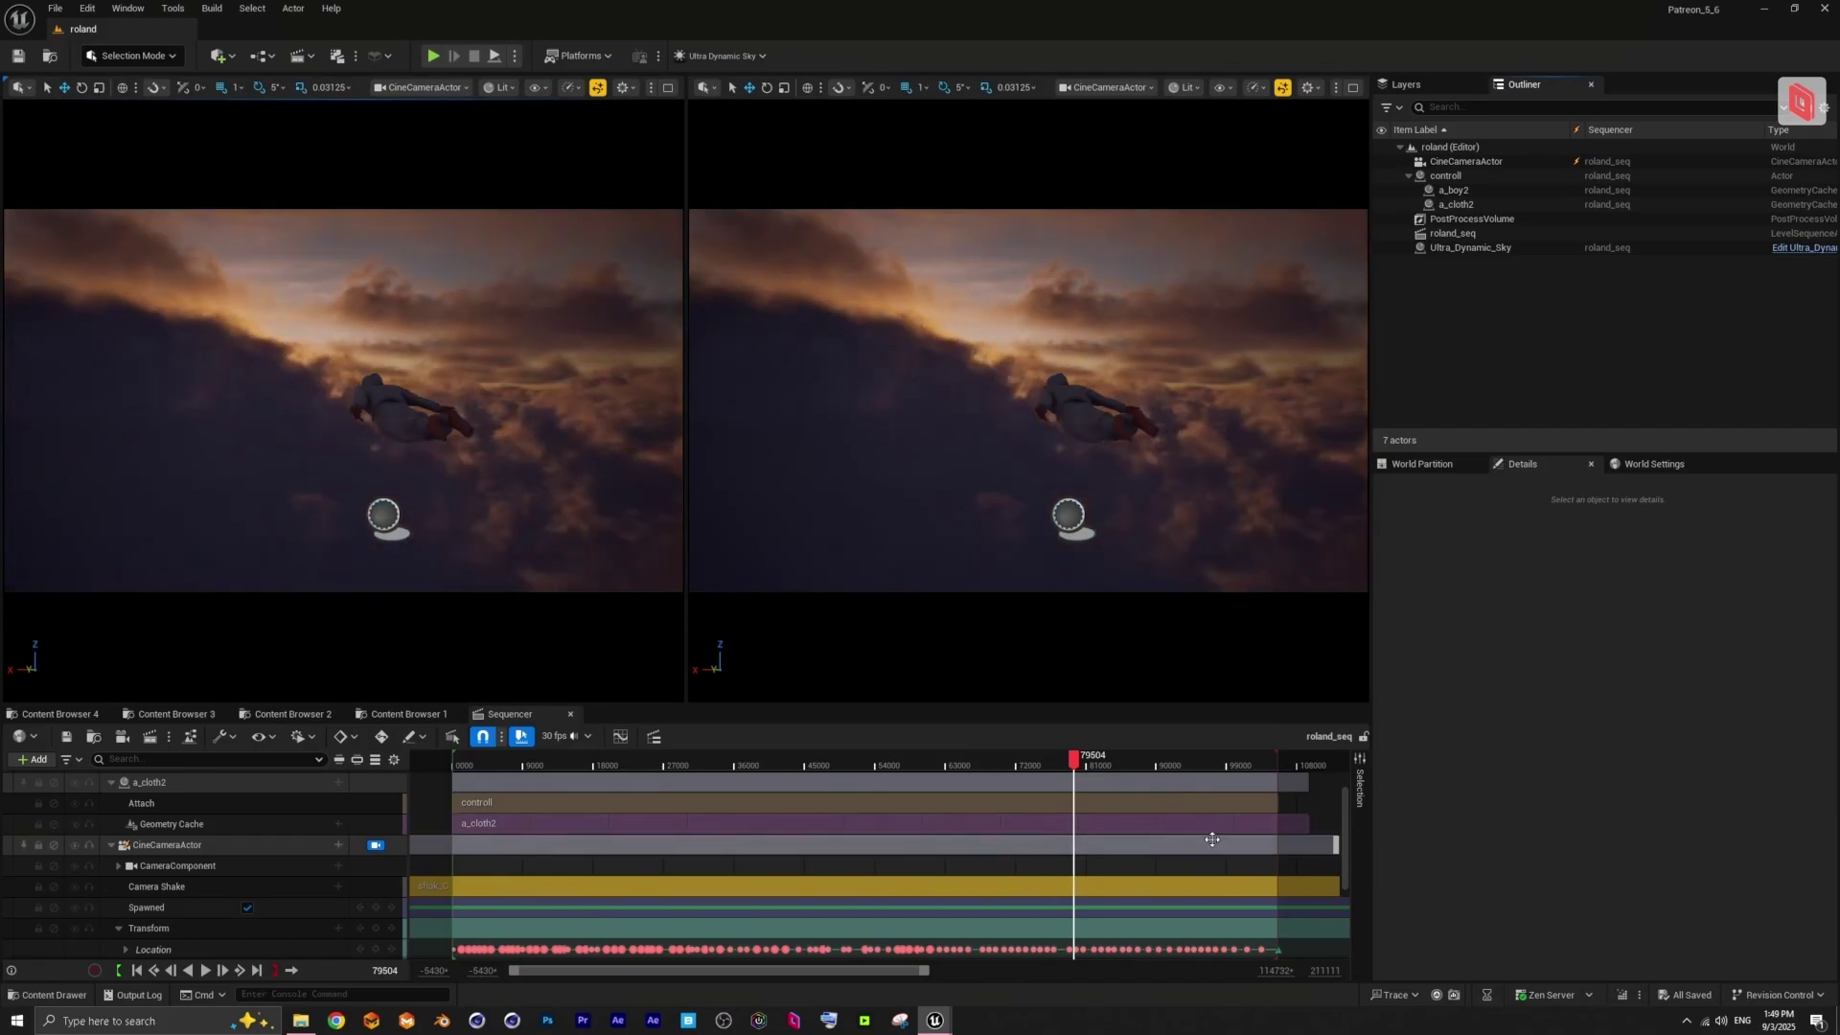
- Expand a_boy2 to show its Attach and Geometry Cache sub-tracks, then scroll to the camera's Camera Shake track
left_click_drag(1348, 832, 1344, 822)
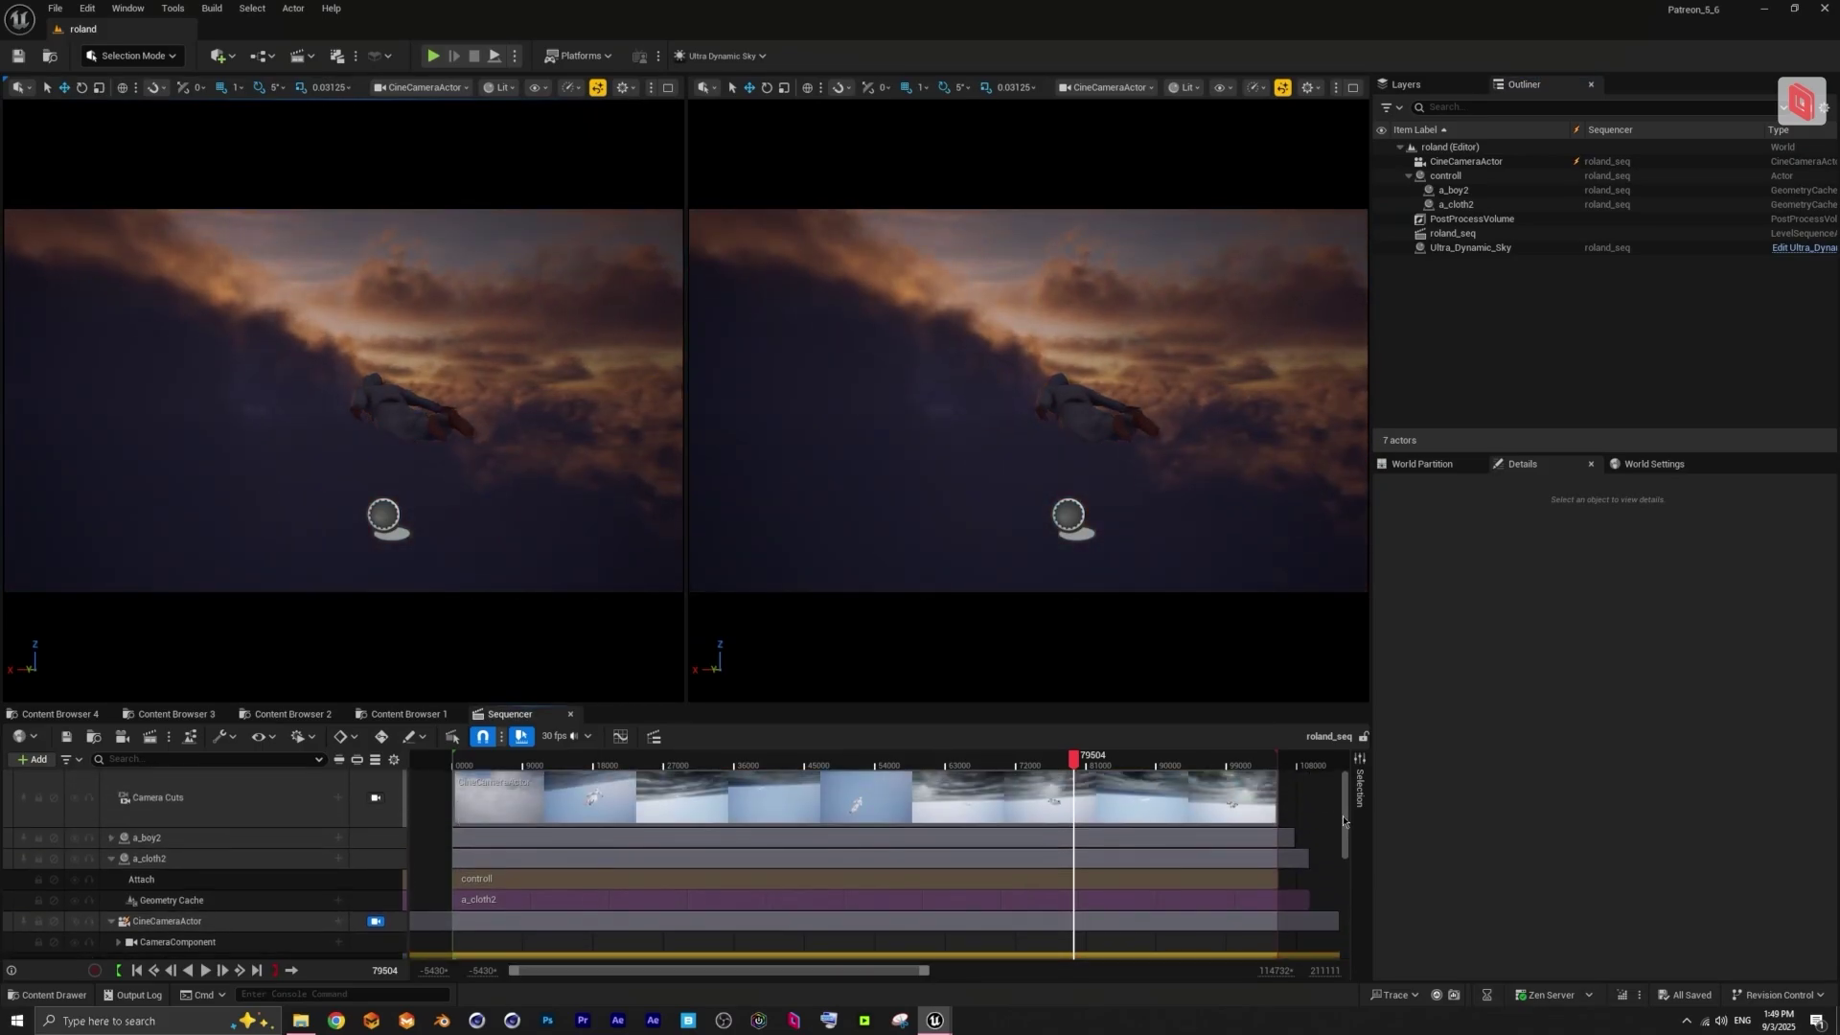
left_click(109, 840)
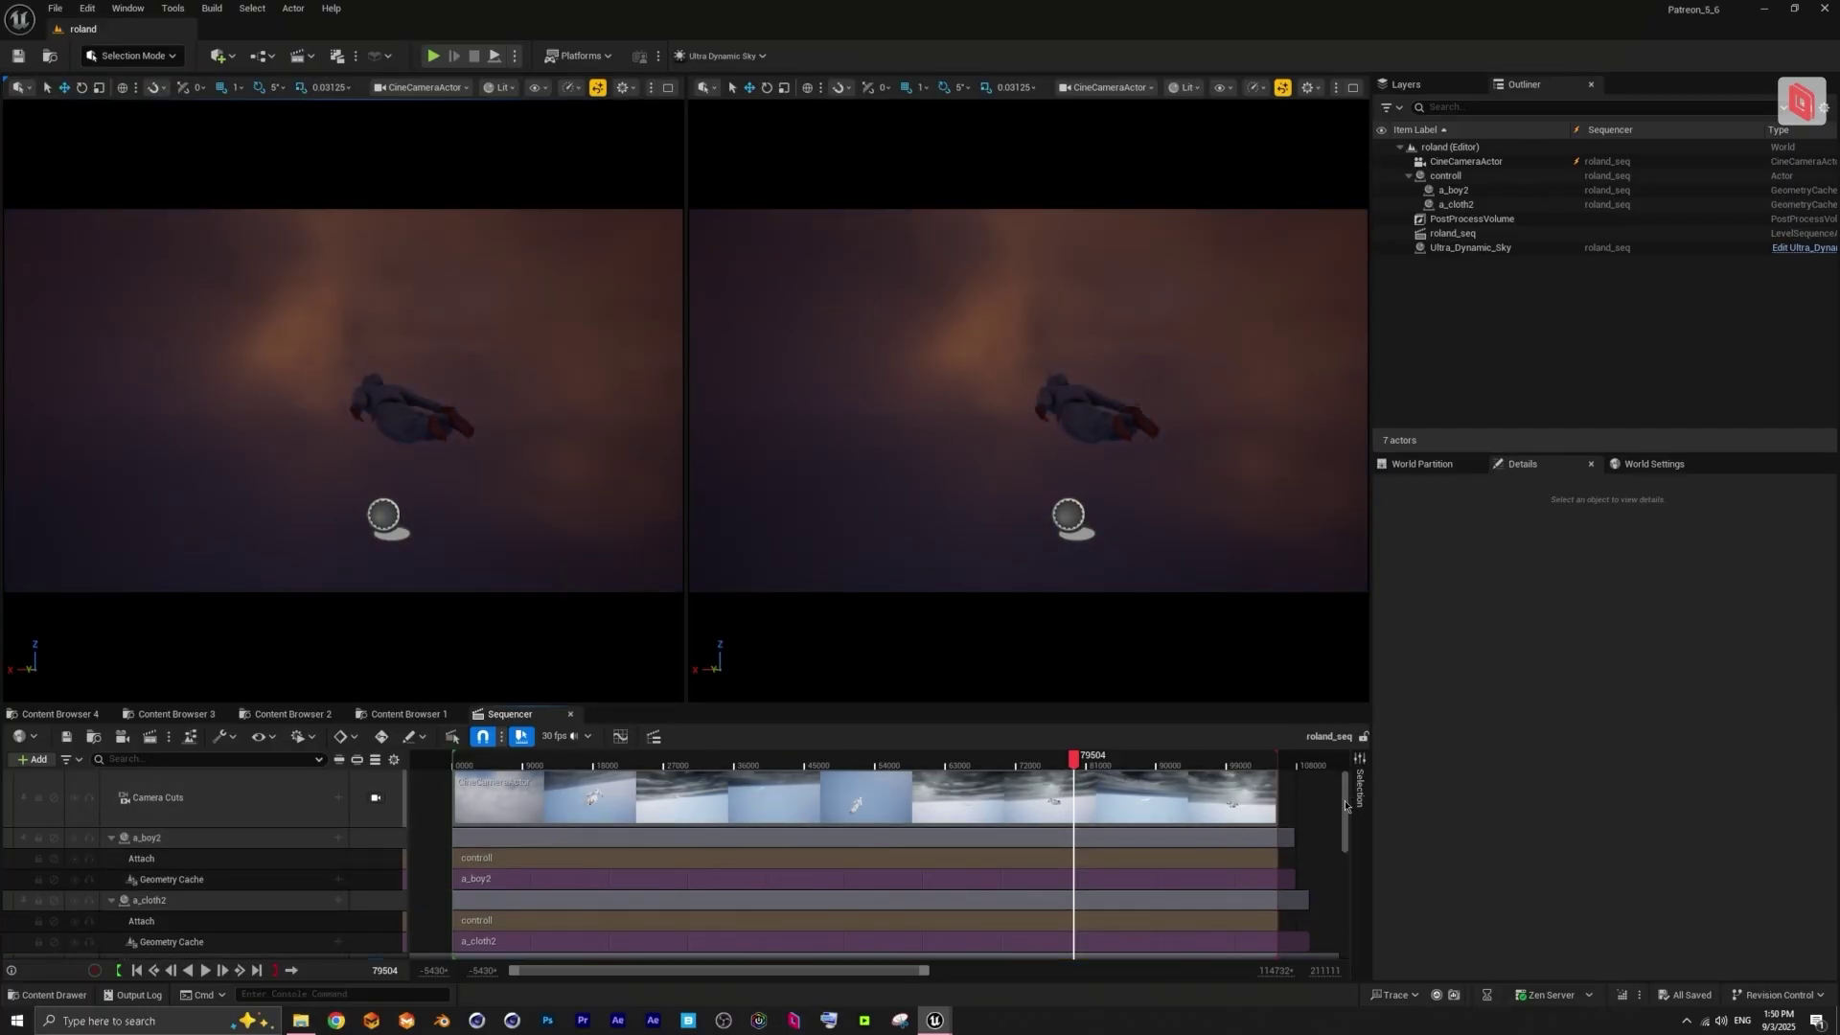
scroll(1346, 812, "down", 3)
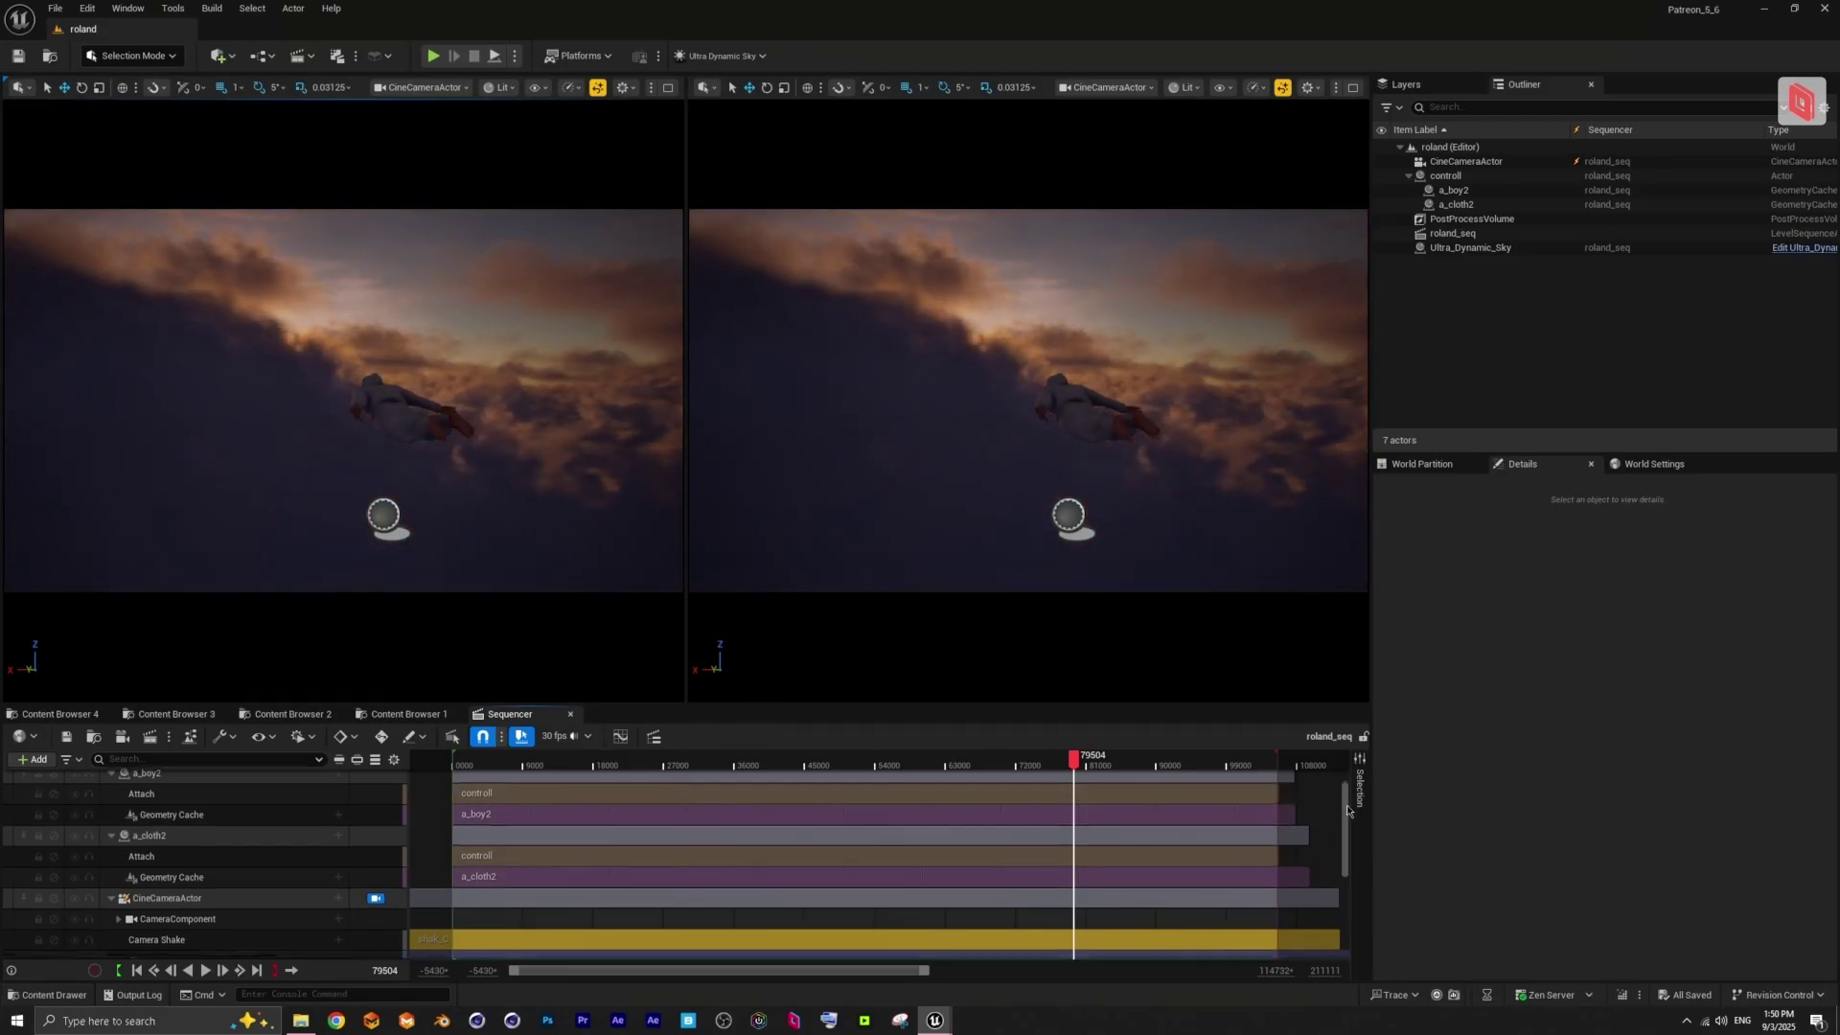
- Play the cinematic, then scrub the playhead back and forward through the earlier daylight cloud shots
left_click_drag(1346, 797, 1349, 798)
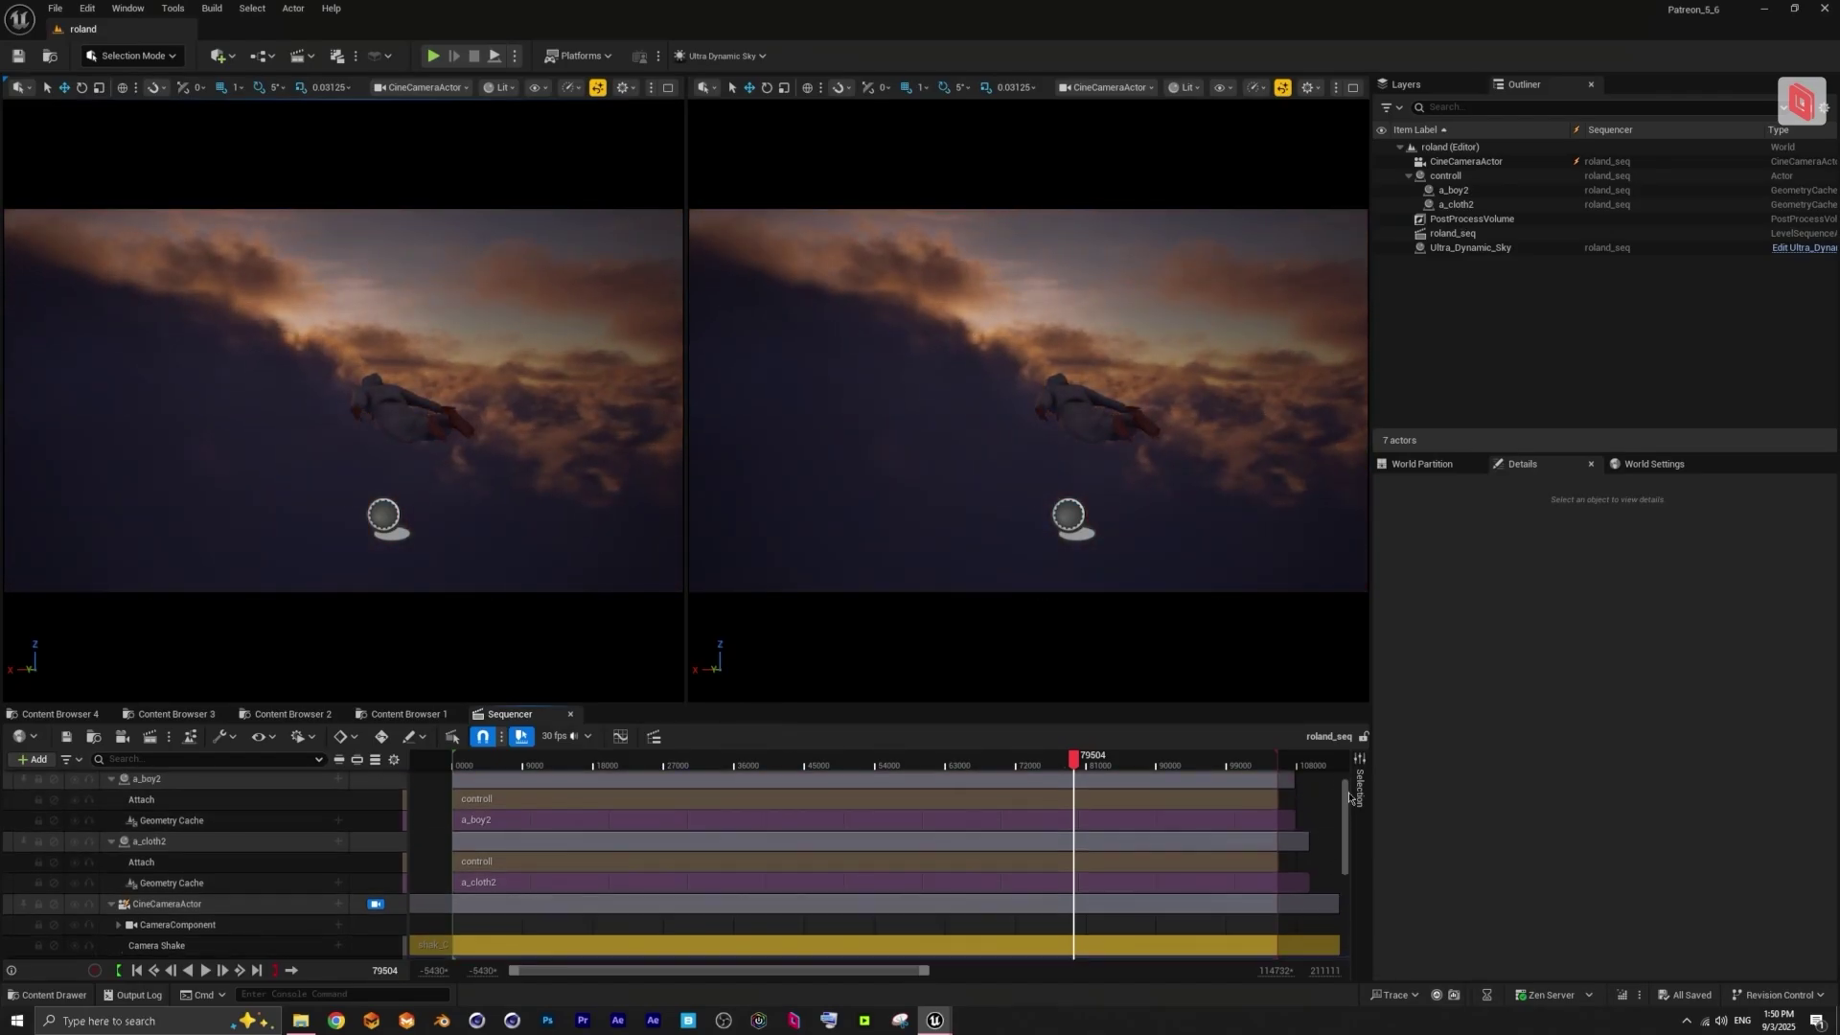
left_click(207, 972)
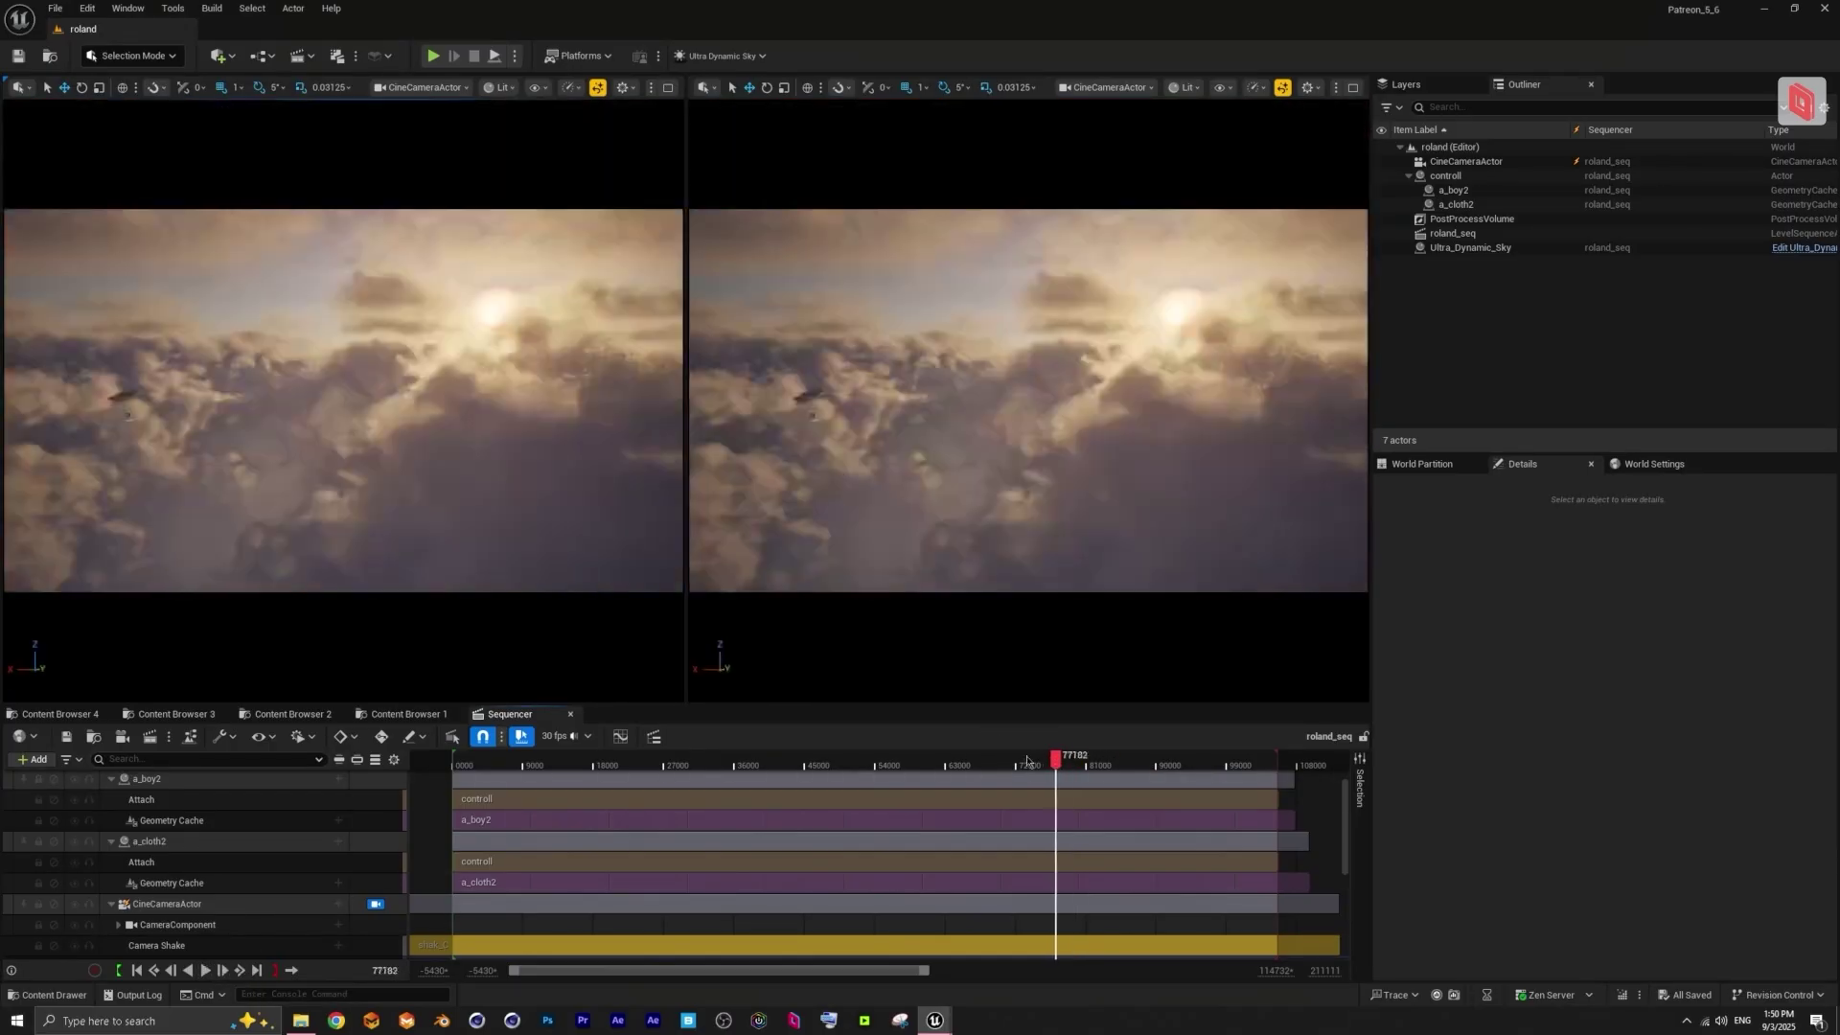
left_click_drag(1074, 760, 738, 762)
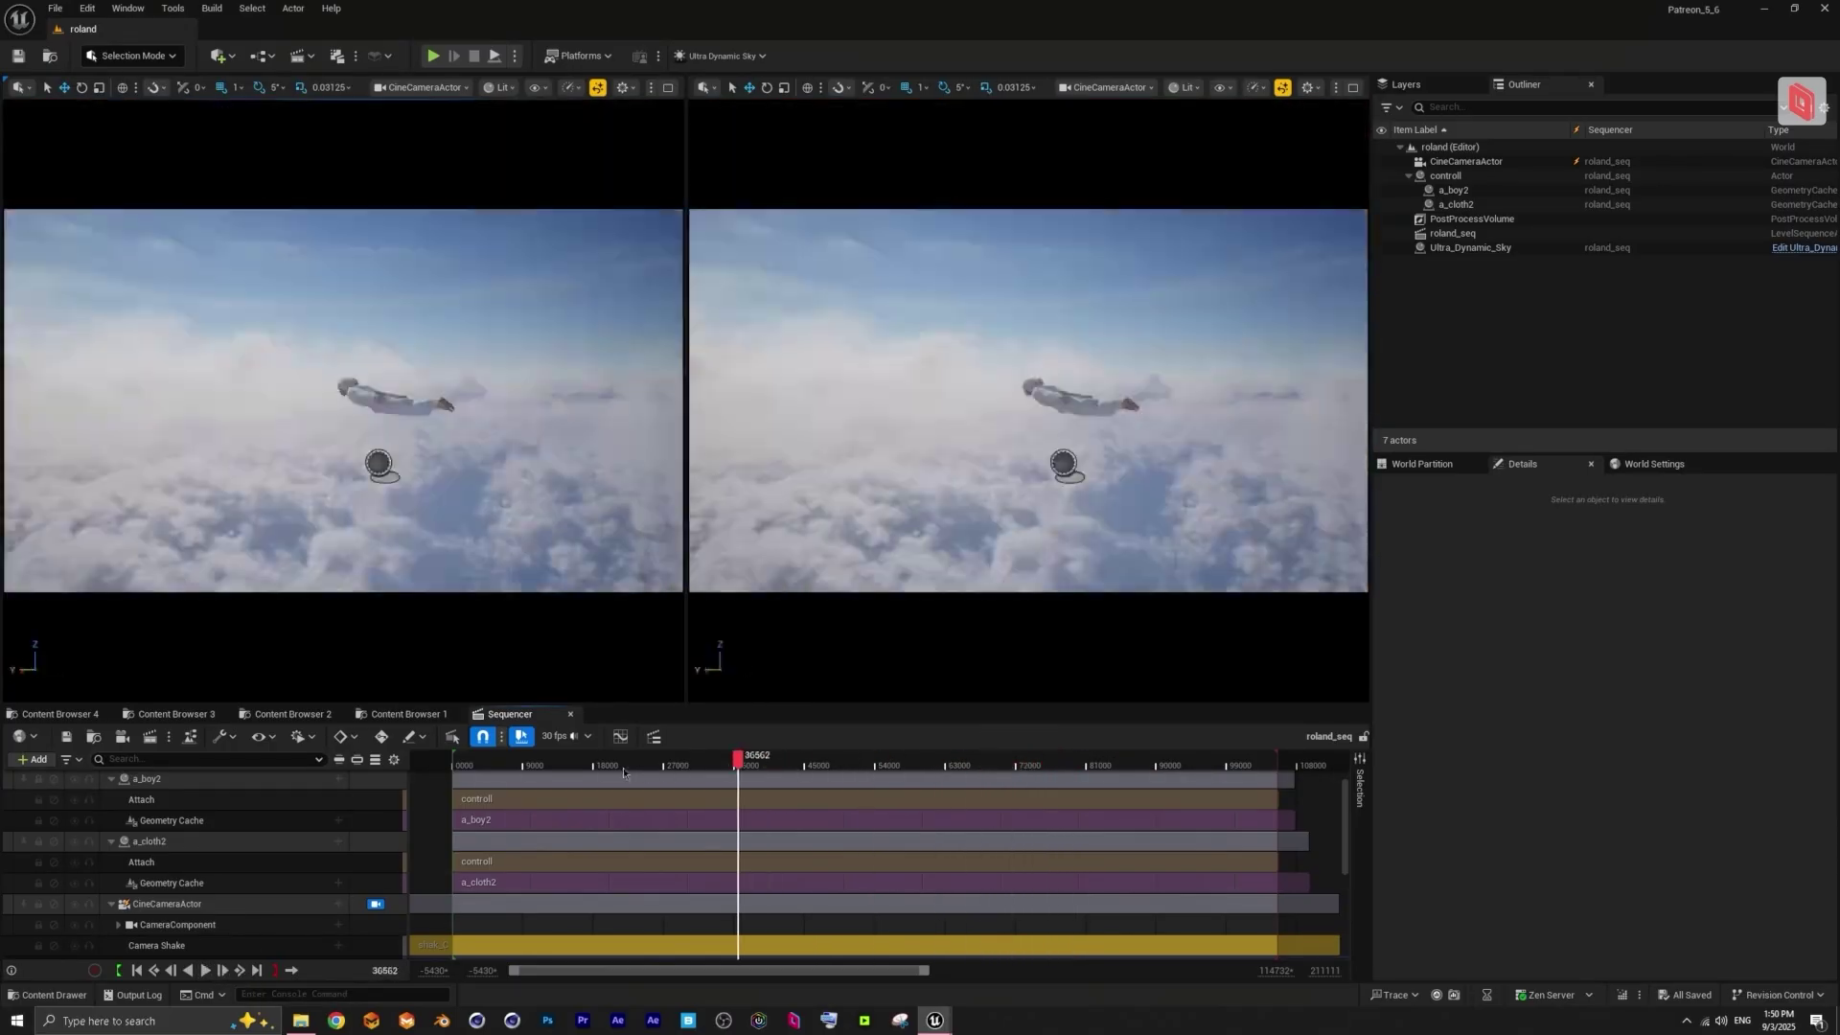
left_click_drag(506, 770, 1228, 775)
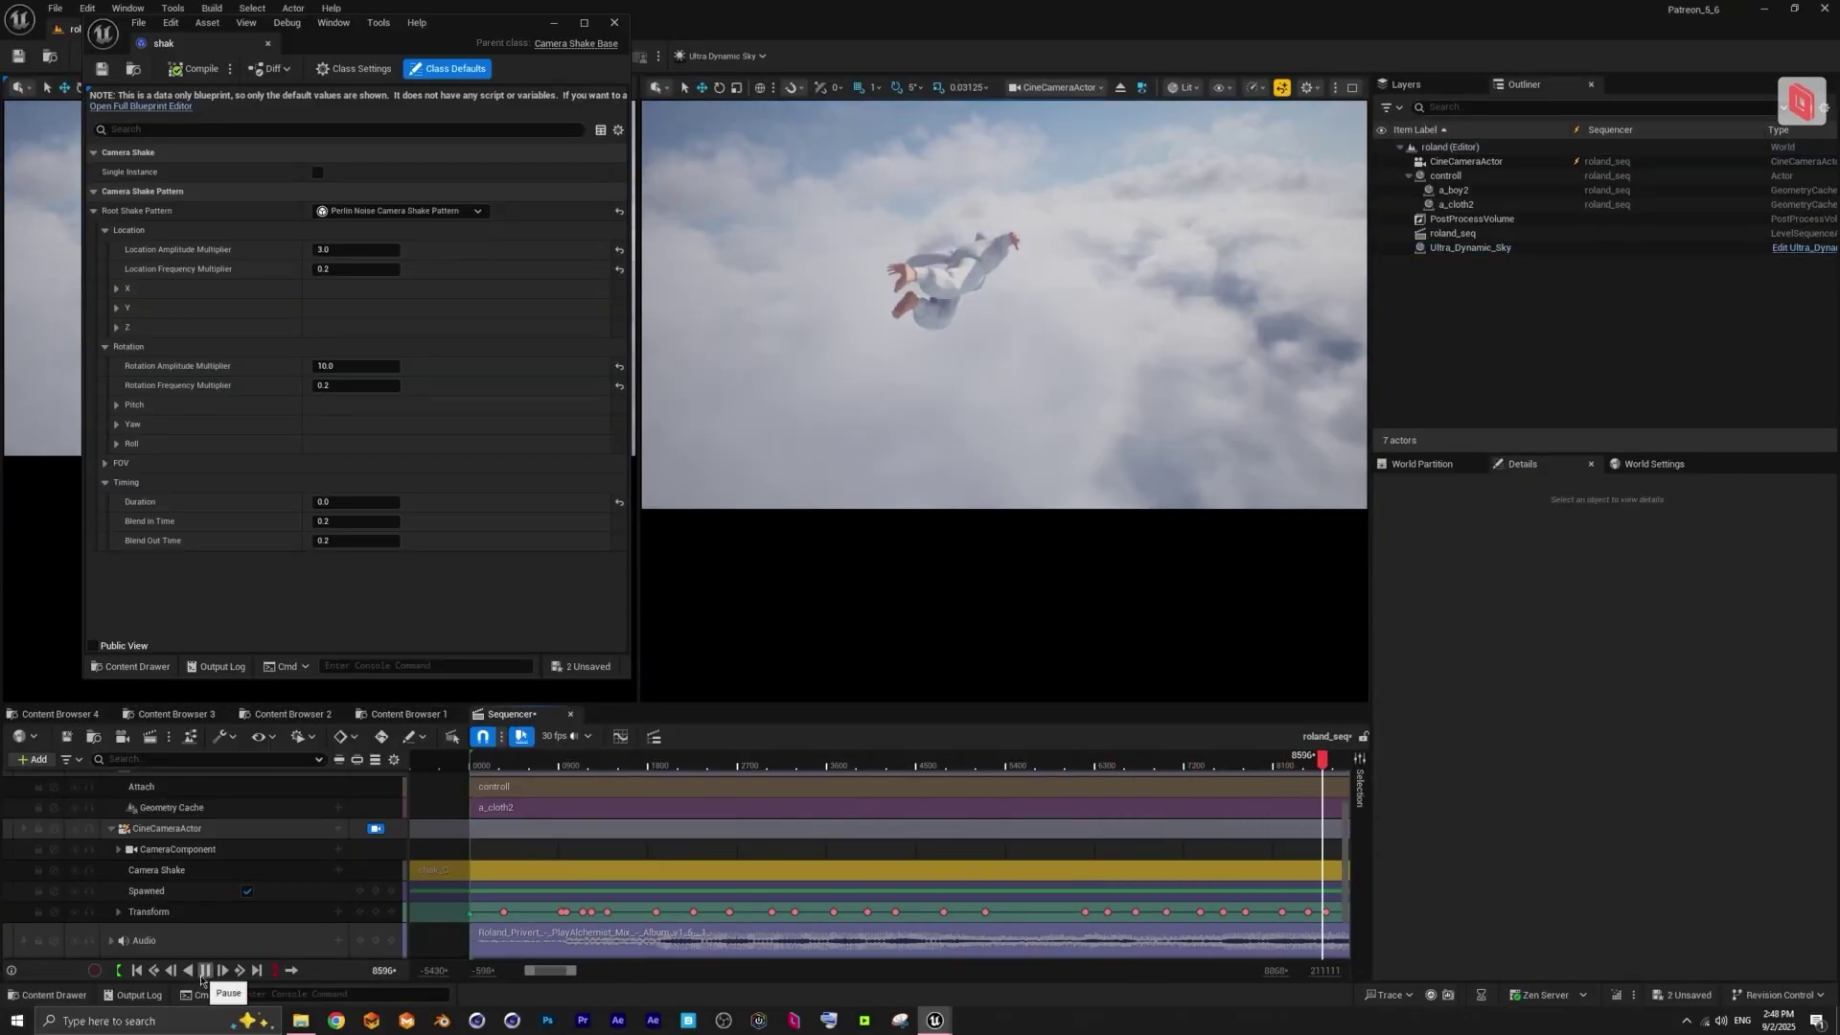
- Play roland_seq to watch the Perlin noise shake (rotation amplitude 10, frequency 0.2) on the cine camera
left_click(205, 970)
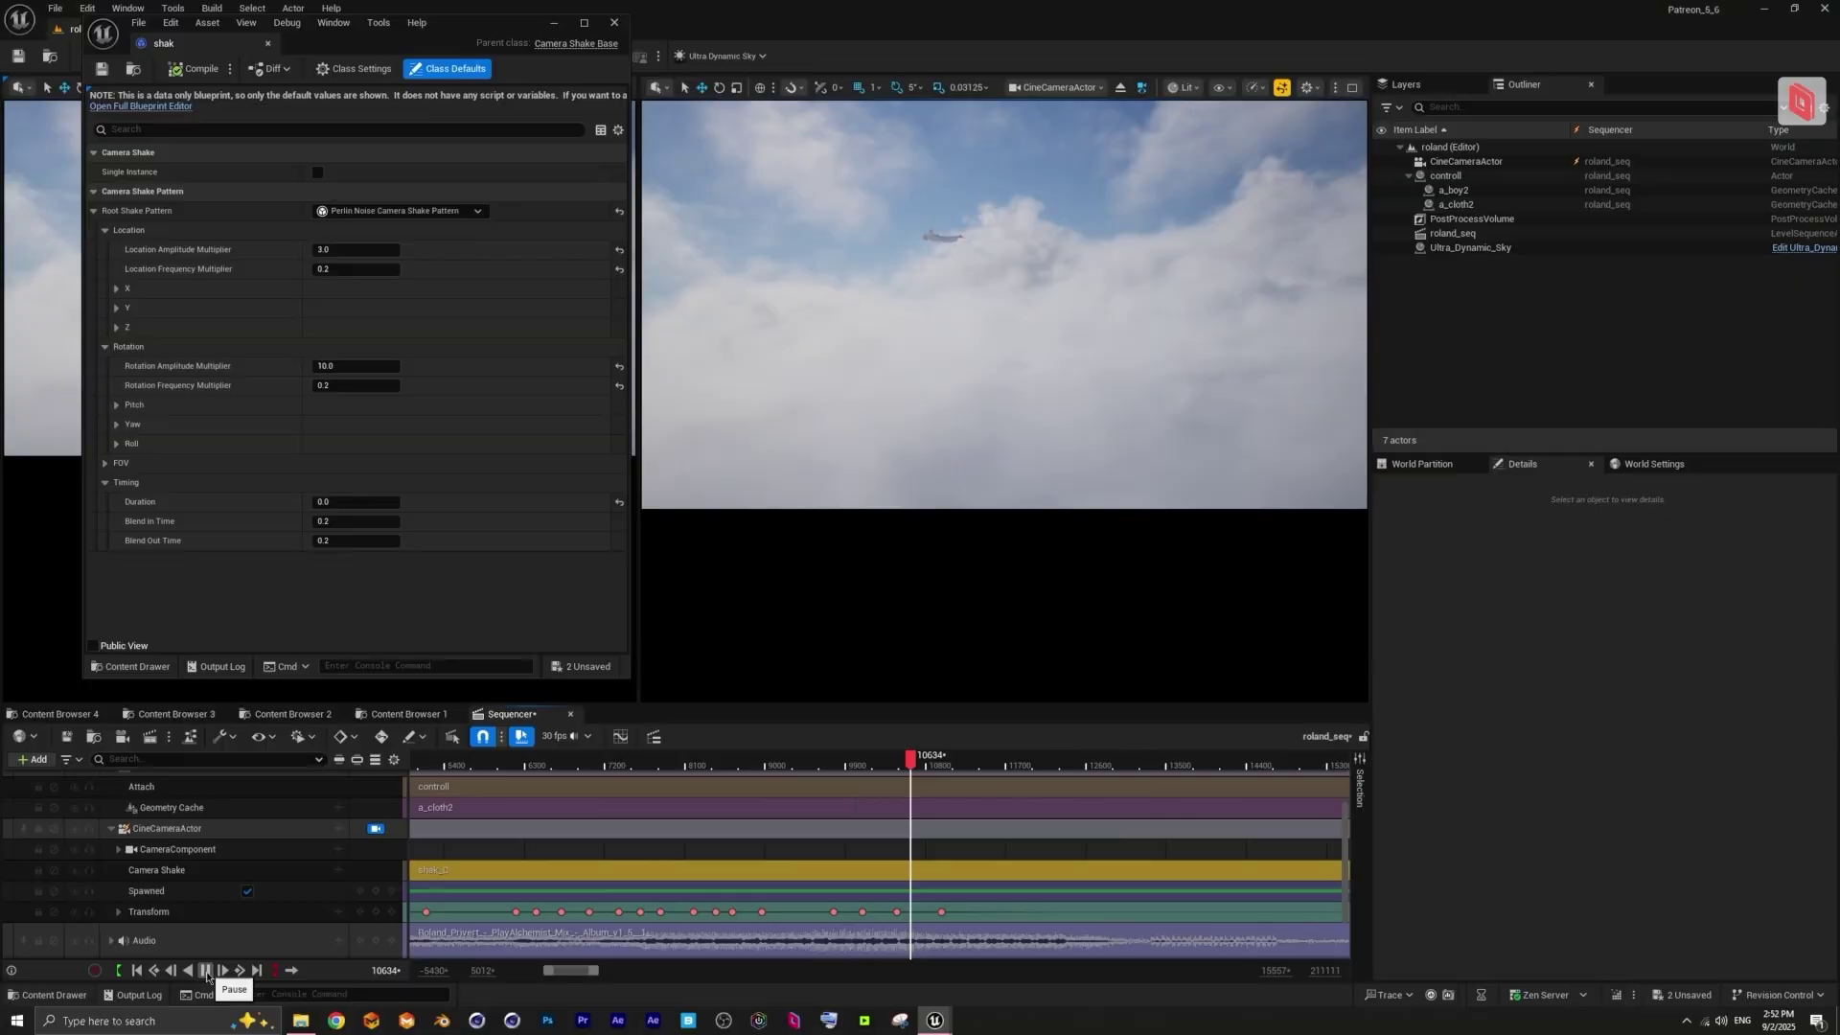